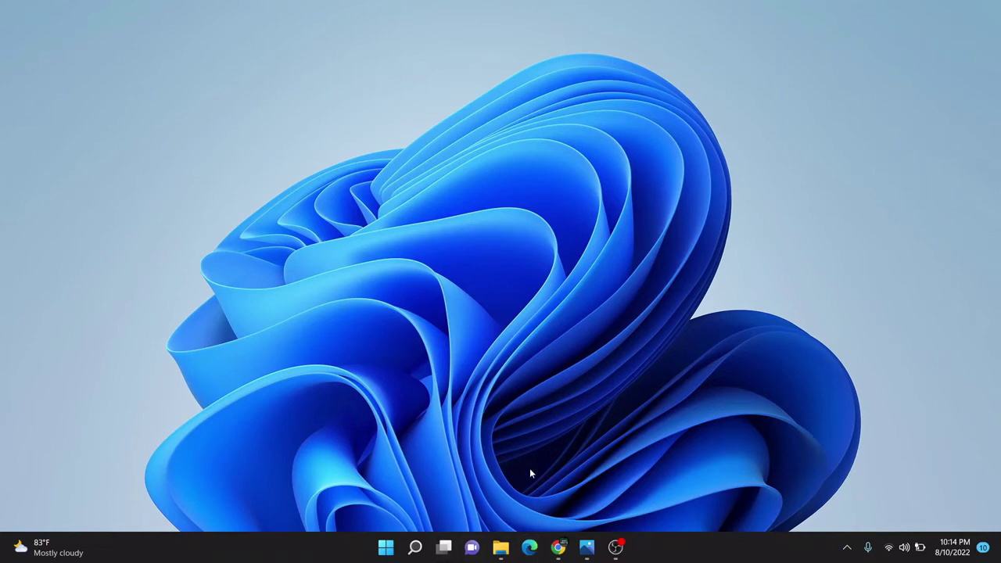
Launch PowerPoint from Start menu search, maximize it, dismiss the Office warning, and start a blank presentation.
left_click(386, 547)
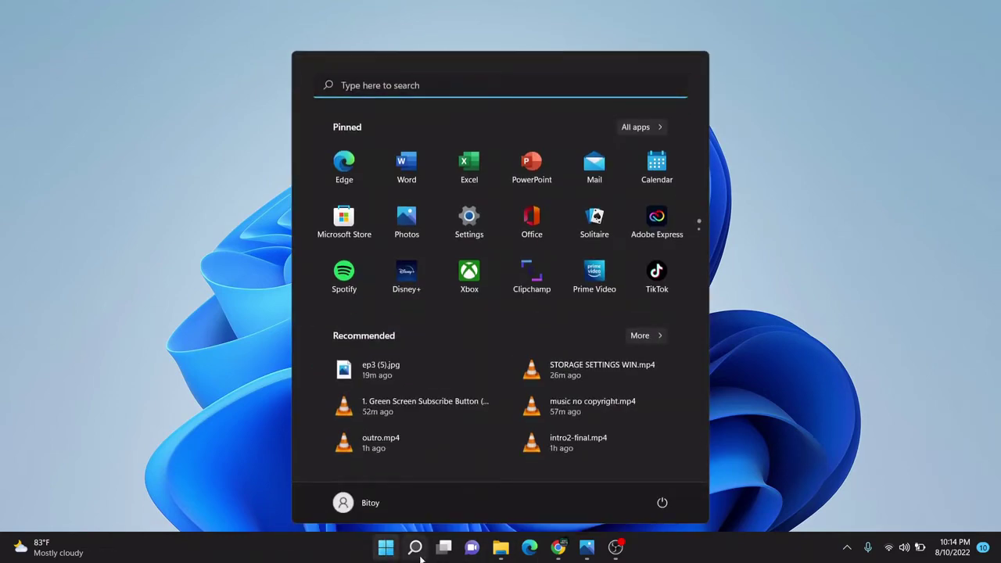
left_click(415, 546)
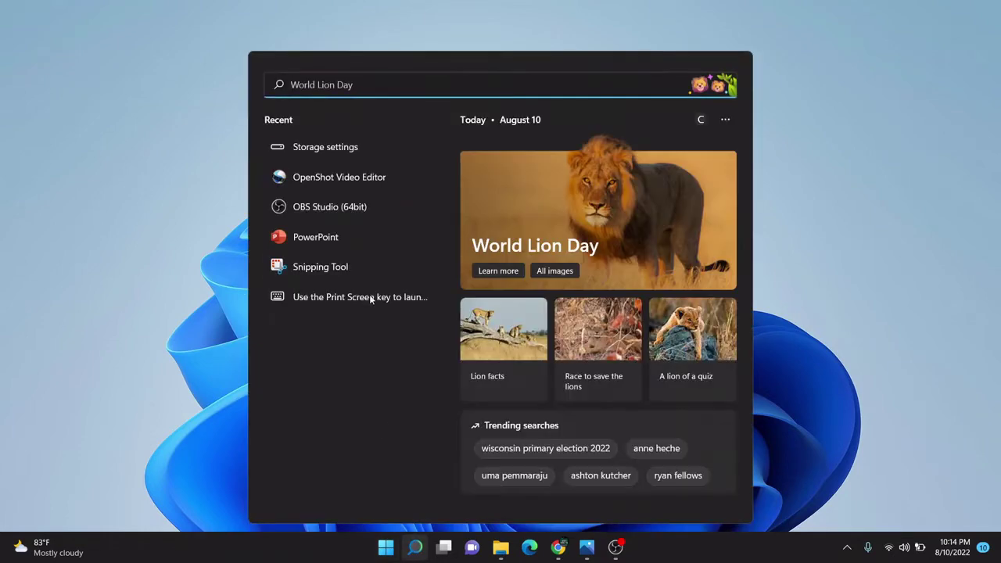
left_click(326, 239)
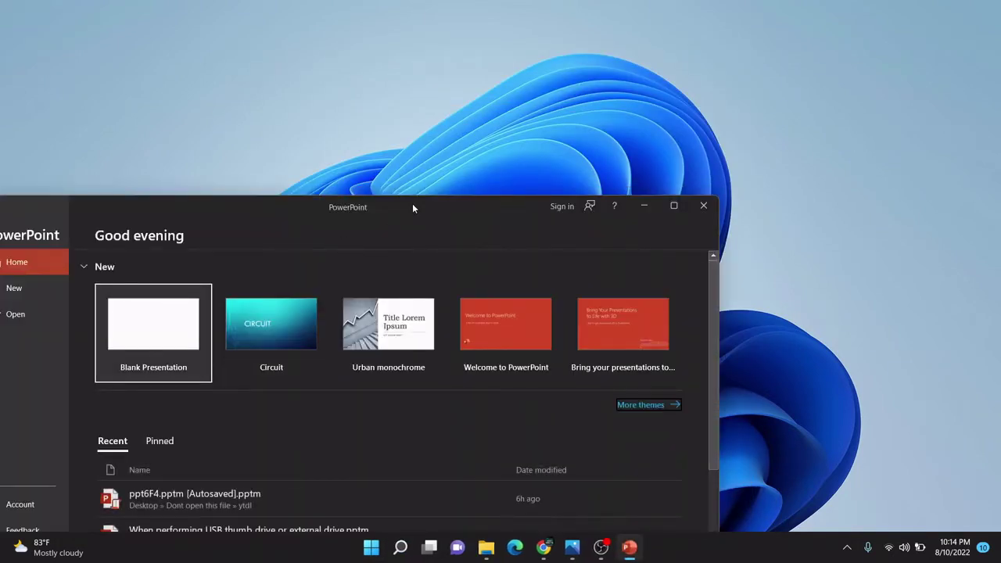
double_click(413, 204)
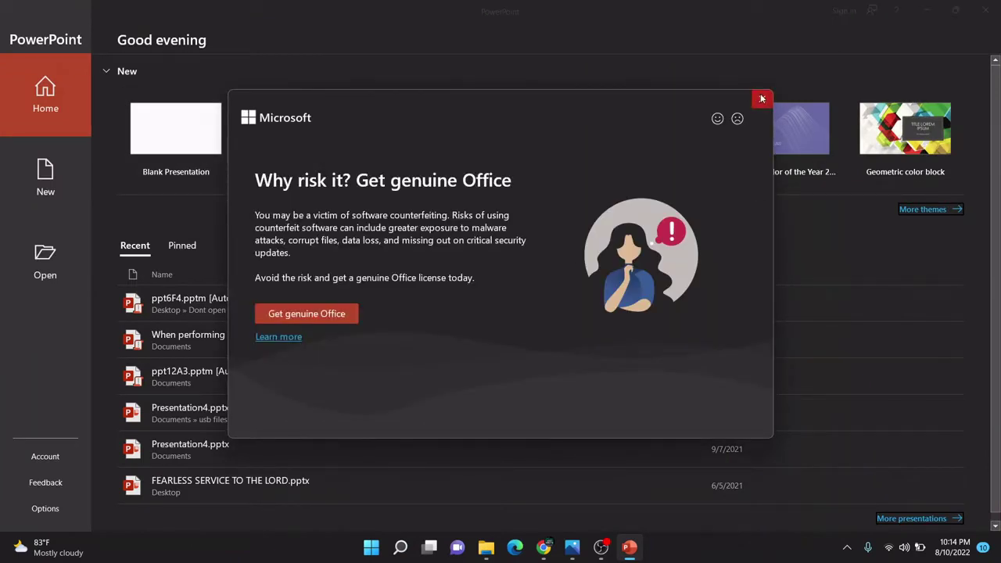
left_click(761, 98)
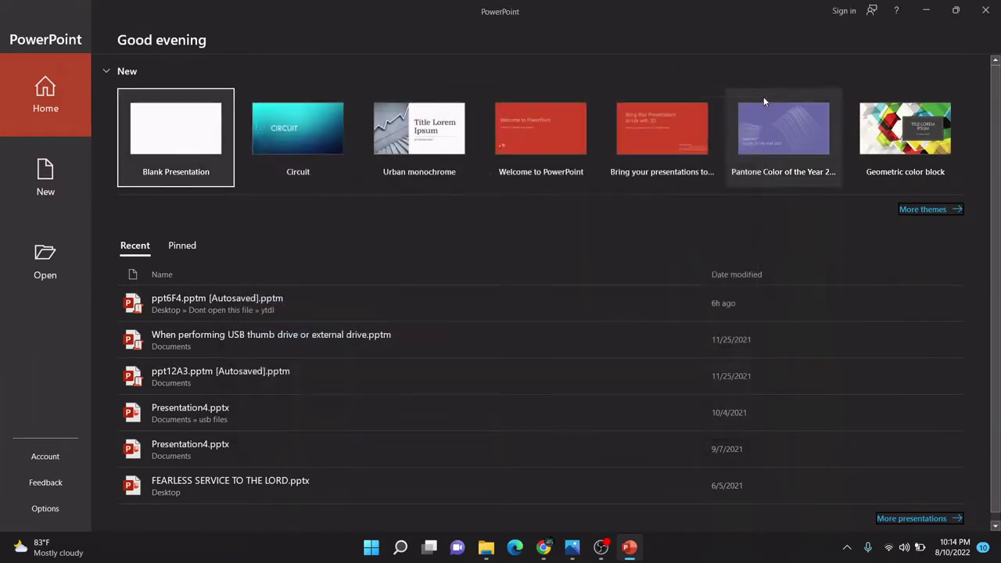
left_click(171, 149)
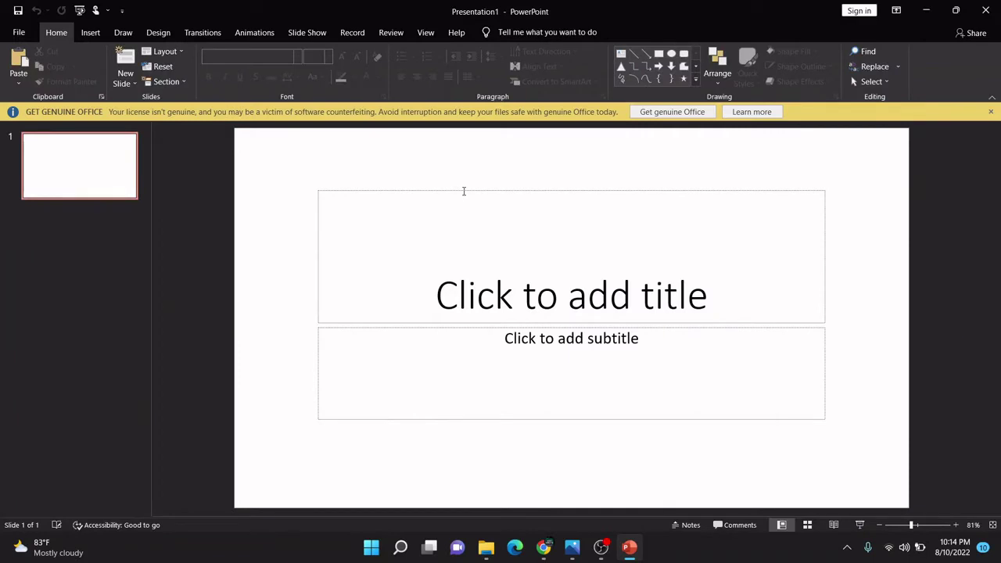
Delete the title and subtitle placeholders so slide 1 is completely blank.
left_click(464, 191)
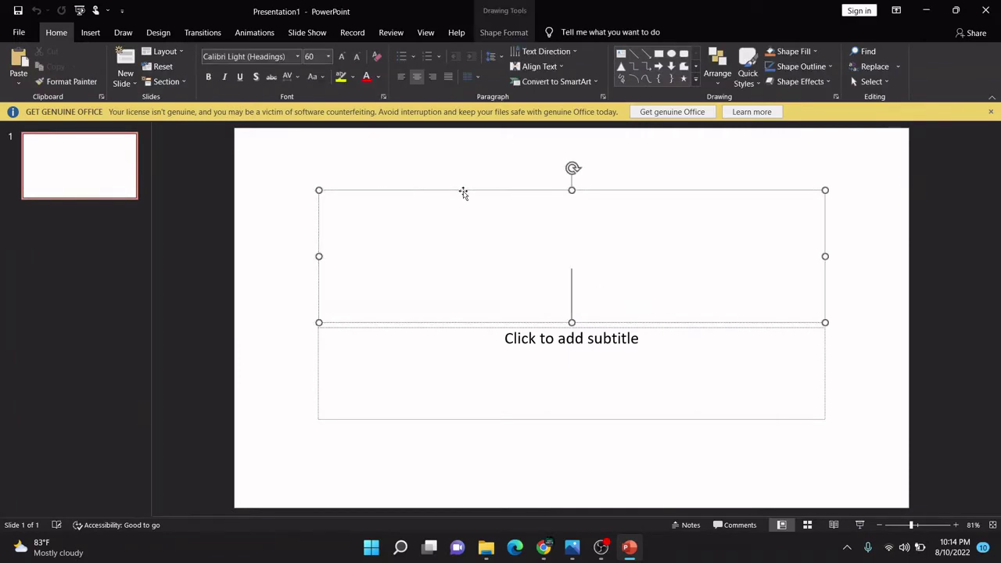
key("Escape")
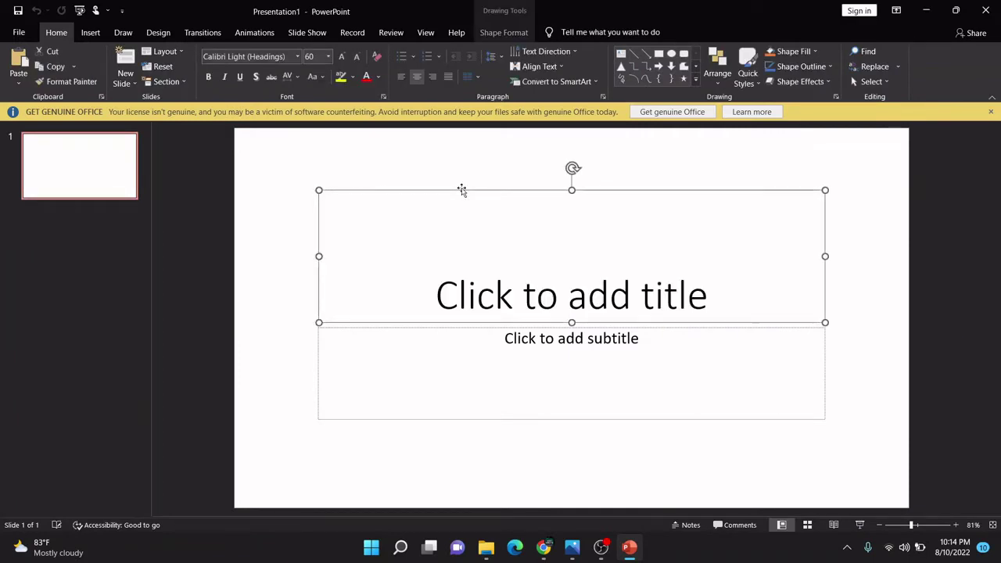
key("Escape")
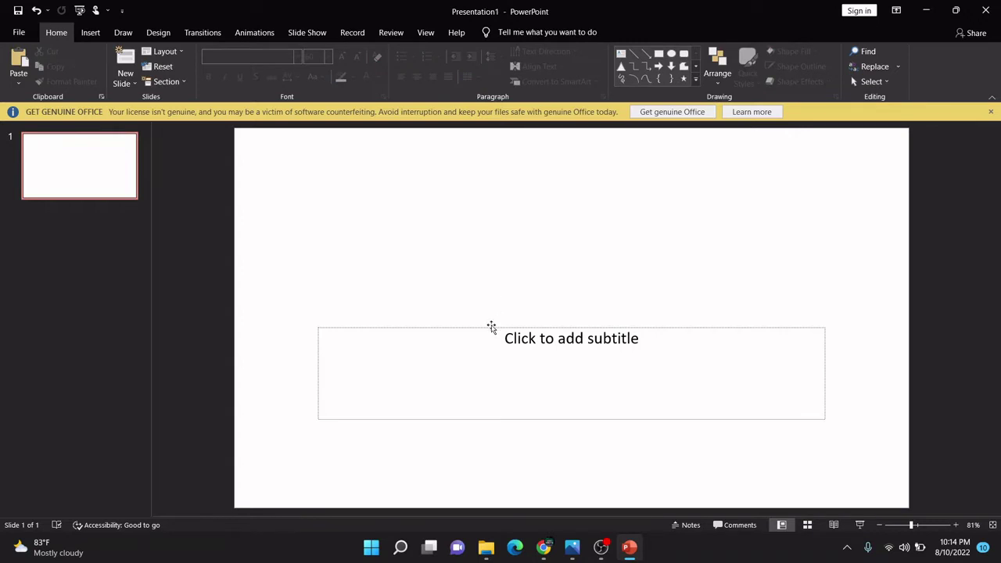
left_click(492, 328)
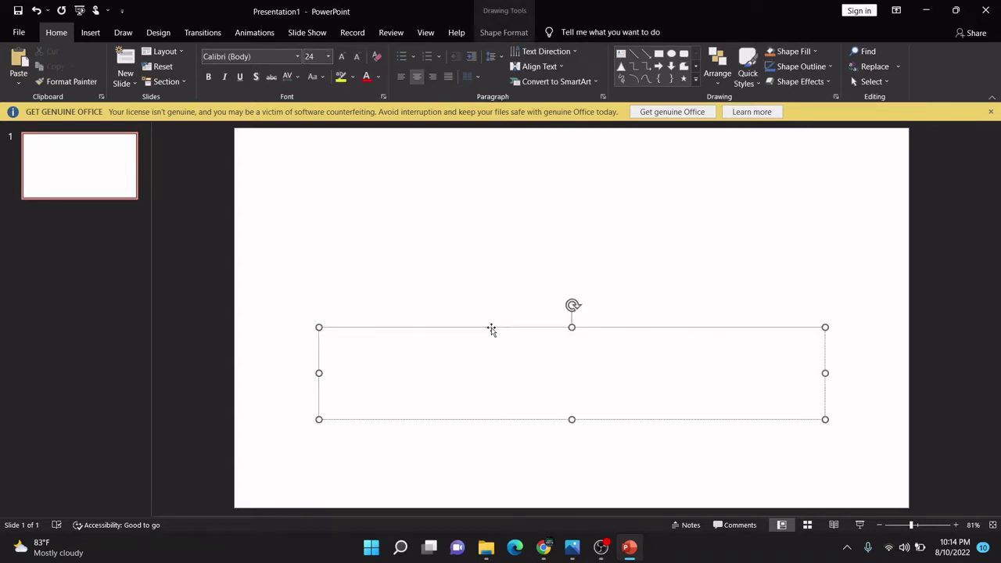
key("Escape")
key("Escape")
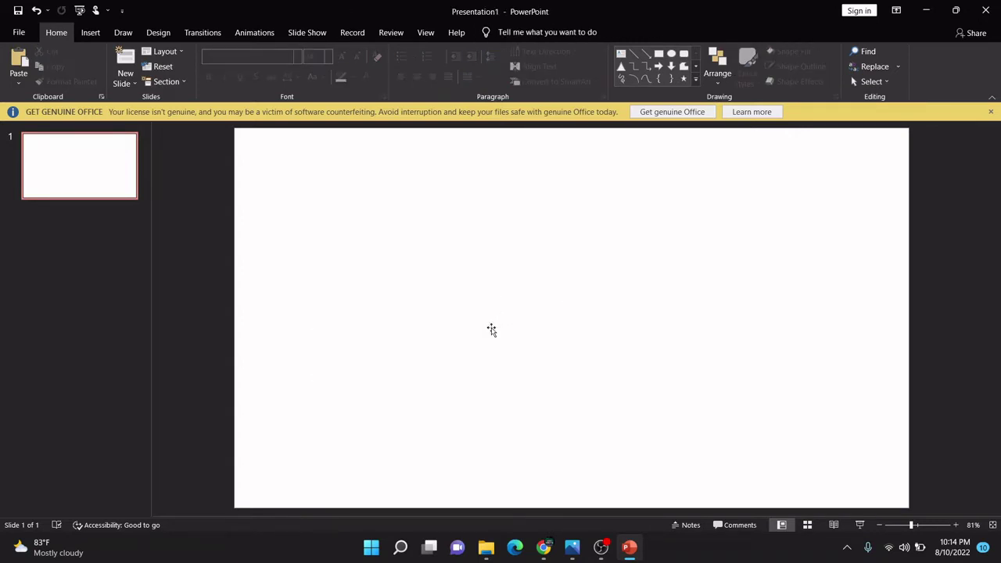
Draw a wide, shallow text box across the upper slide and set its font size to 40.
left_click(89, 38)
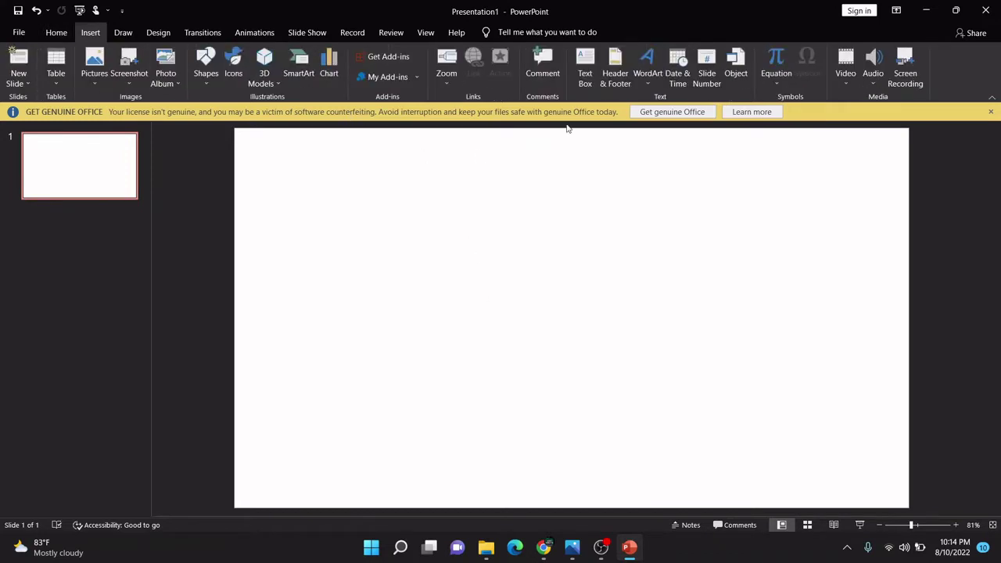
left_click(585, 70)
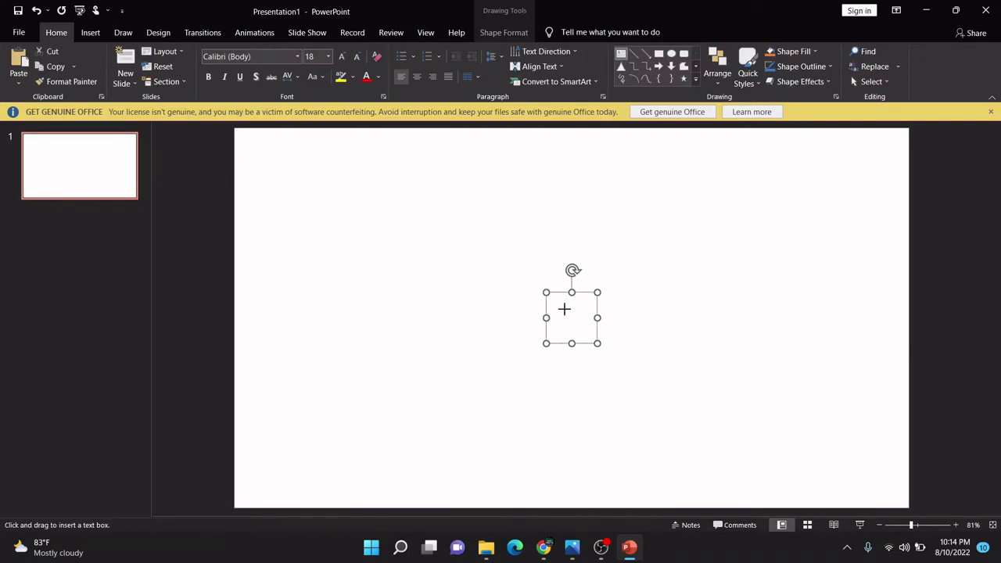
left_click_drag(546, 293, 288, 188)
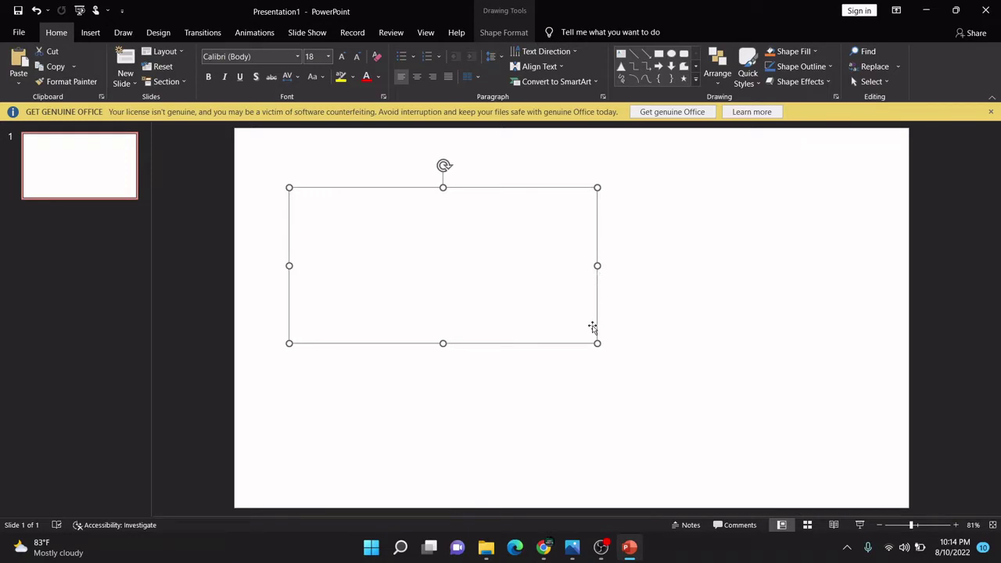
left_click_drag(597, 344, 853, 386)
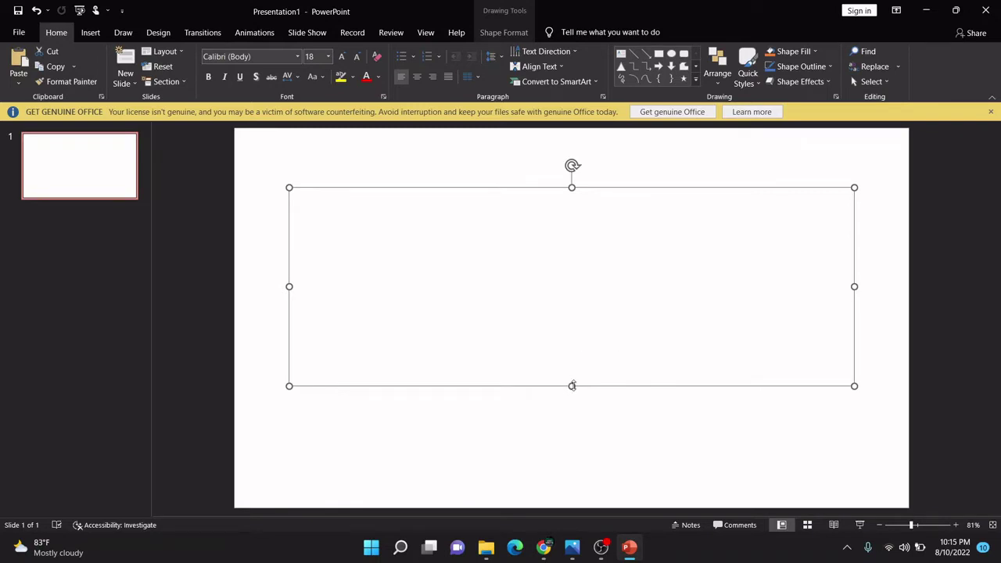
left_click_drag(571, 386, 574, 333)
left_click(329, 57)
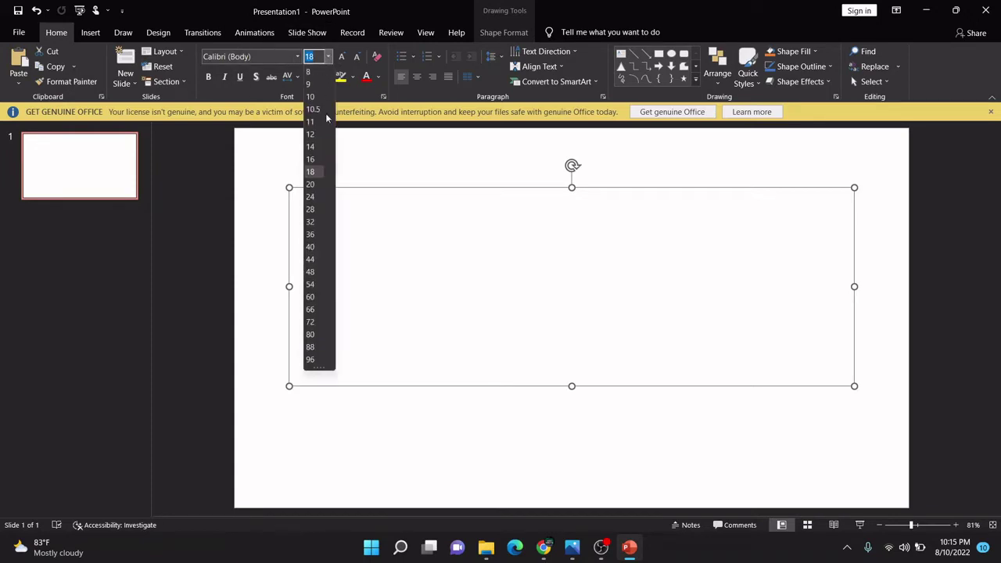
left_click(310, 247)
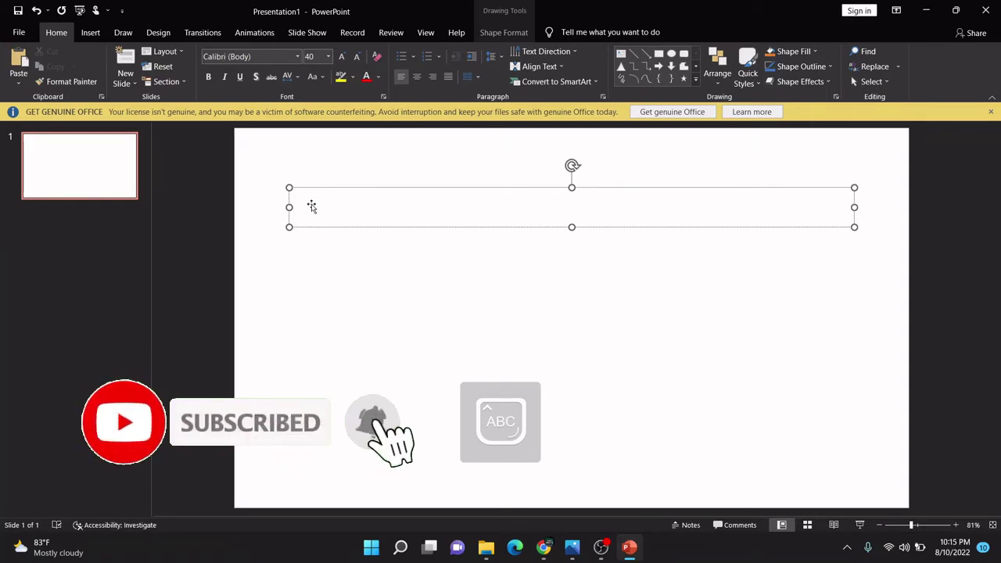
Type 'THE QUICK BROWN FOX JUMPS OVER THE LAZY DOG.' in the text box and select the whole sentence.
type("THE Q")
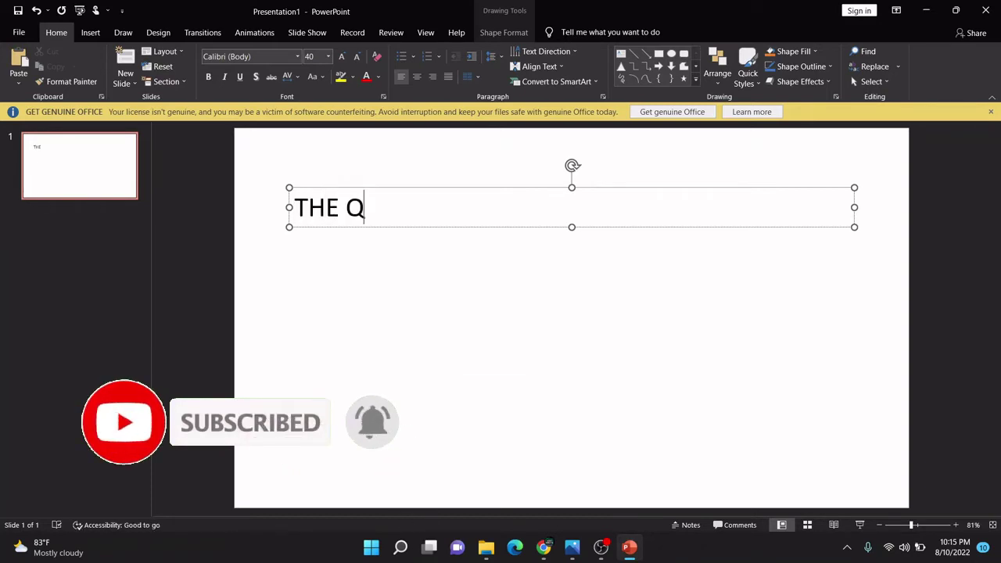
type("UICK BR")
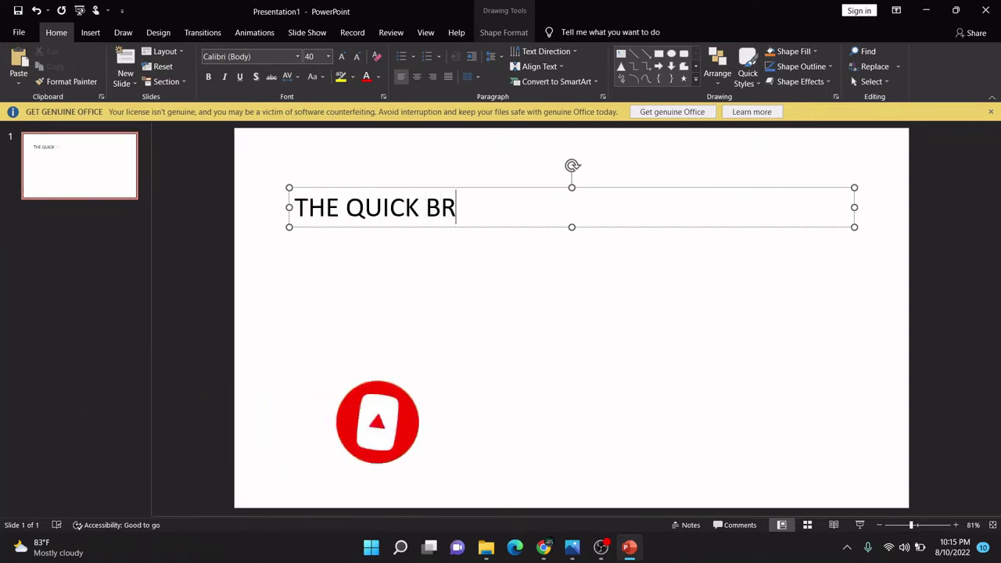
type("OWN FOX ")
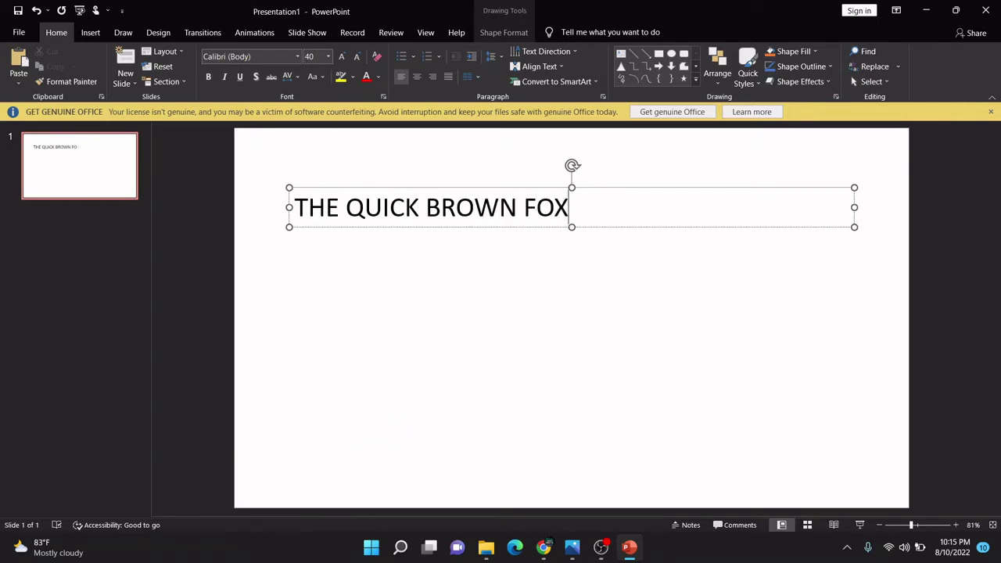
type("JUMPS")
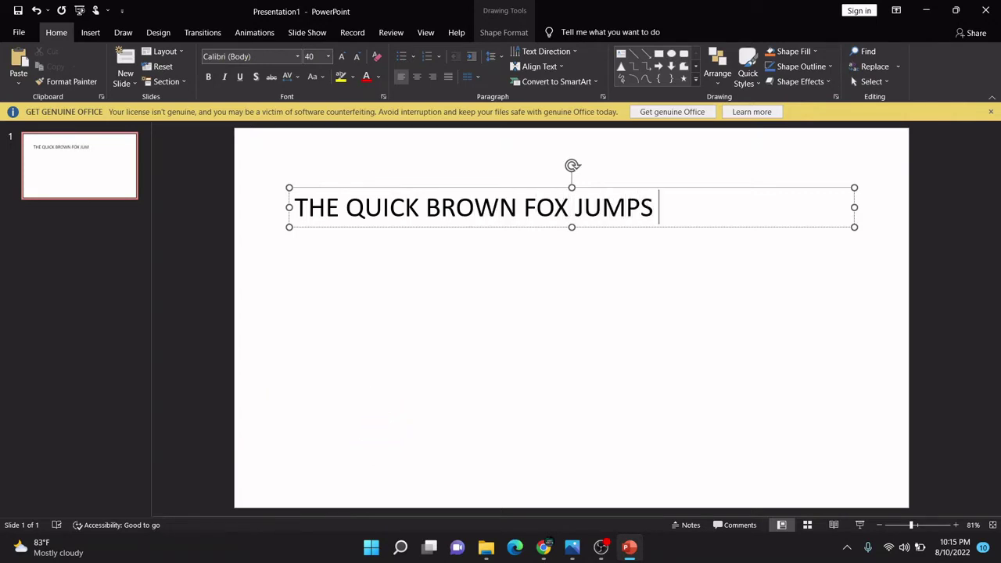
type(" OVER THE L")
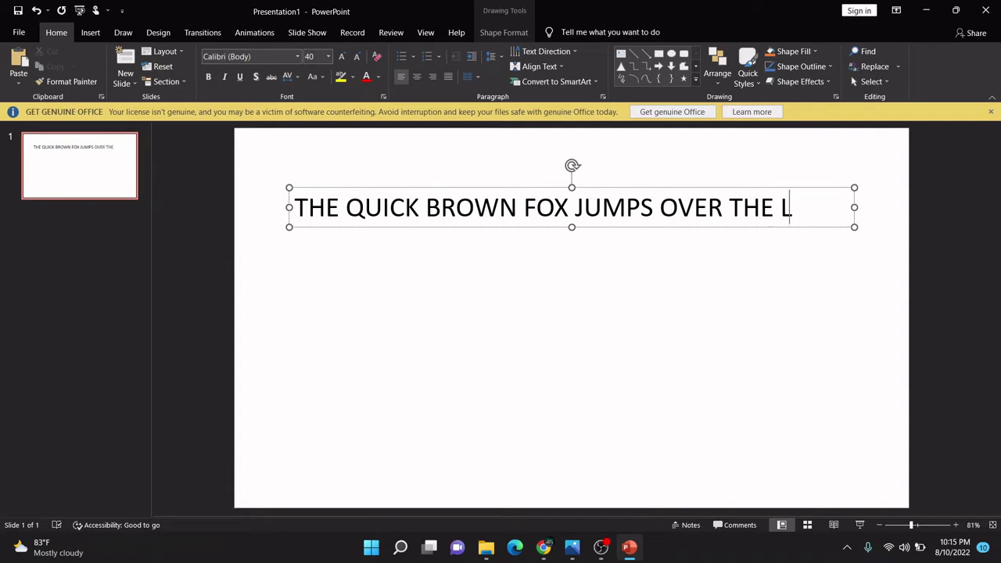
type("AZY DO")
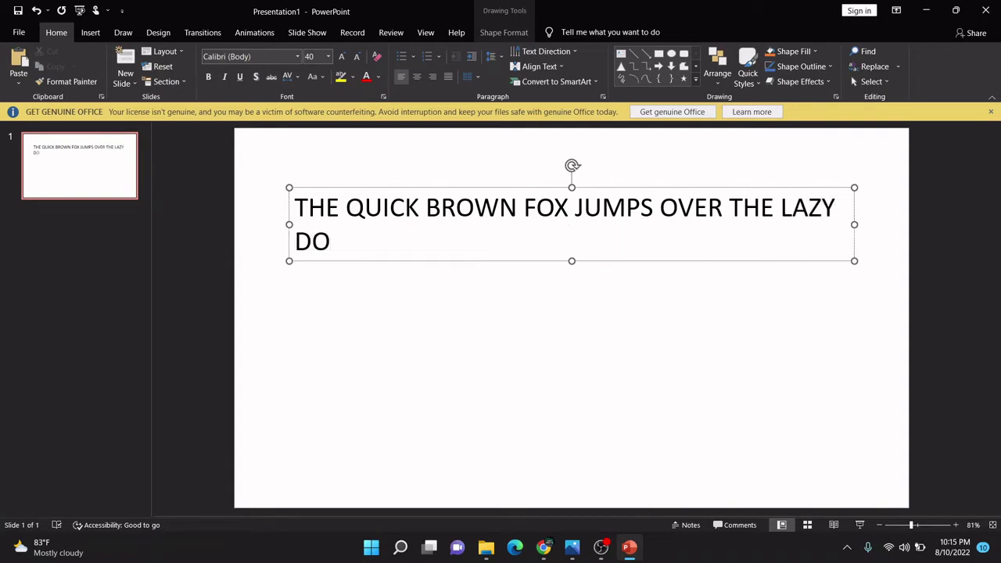
type("G.")
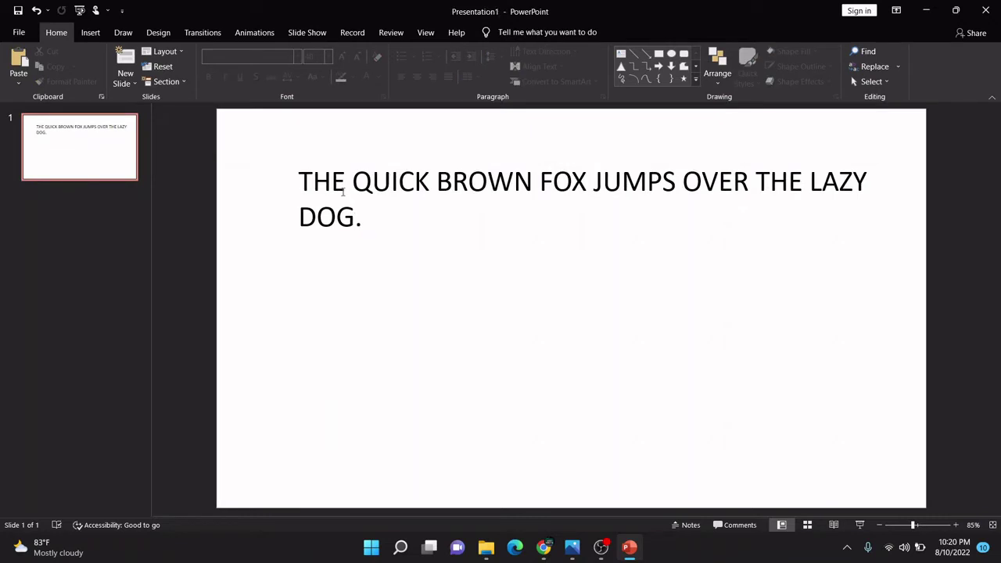
left_click(344, 193)
triple_click(344, 192)
left_click(344, 192)
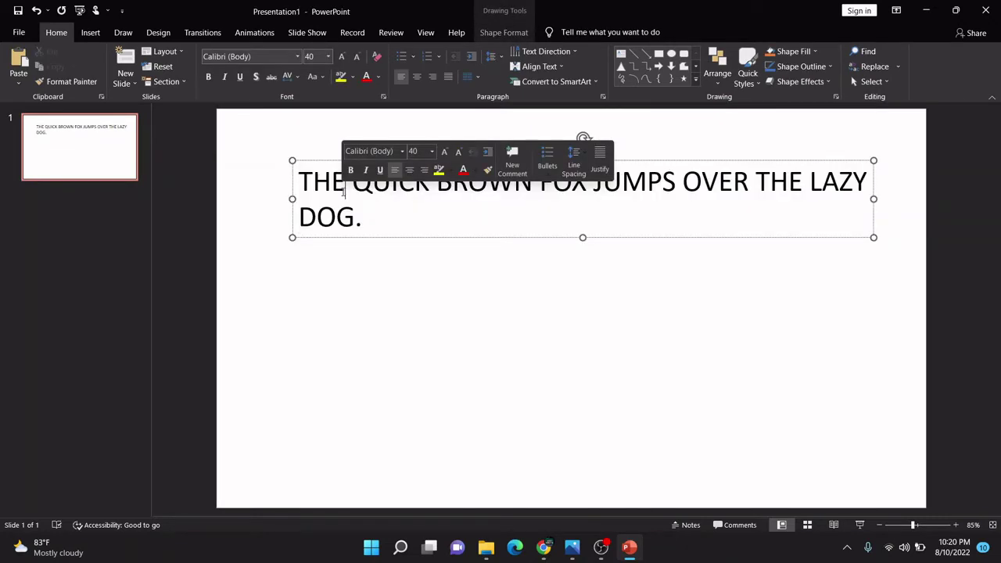
double_click(344, 192)
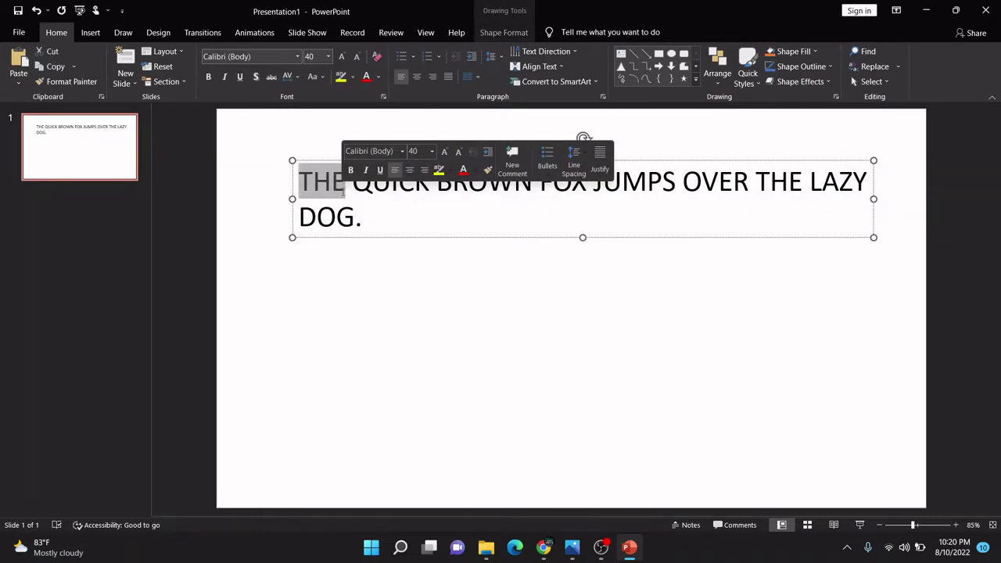
triple_click(368, 225)
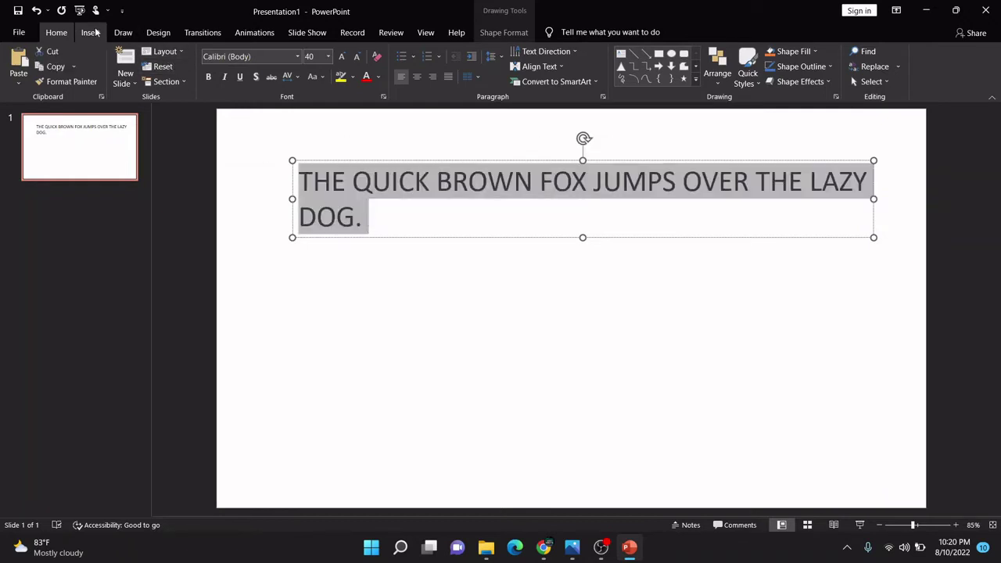
Give the sentence an Appear animation and open its options in the Animation Pane.
left_click(258, 35)
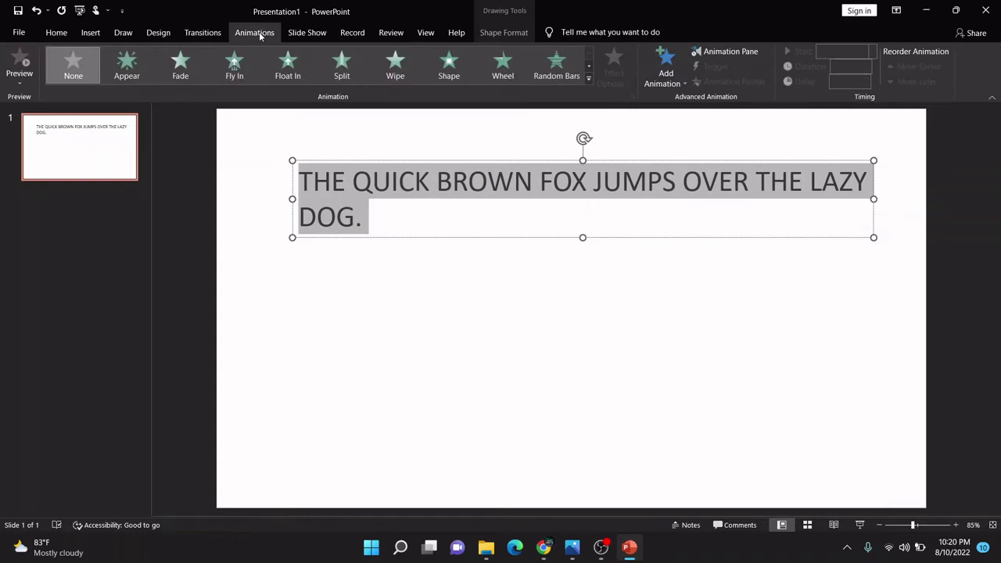
left_click(127, 64)
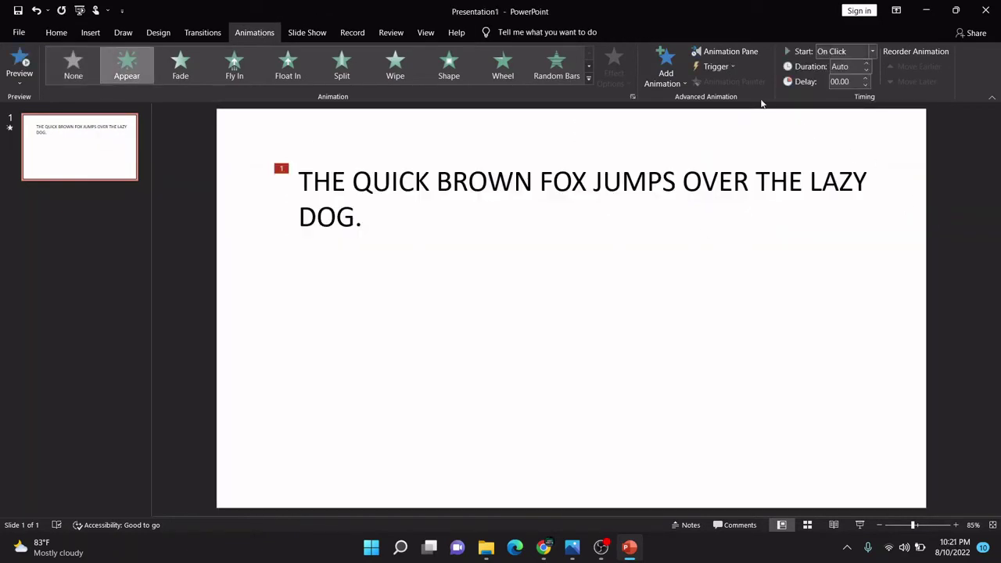
left_click(736, 56)
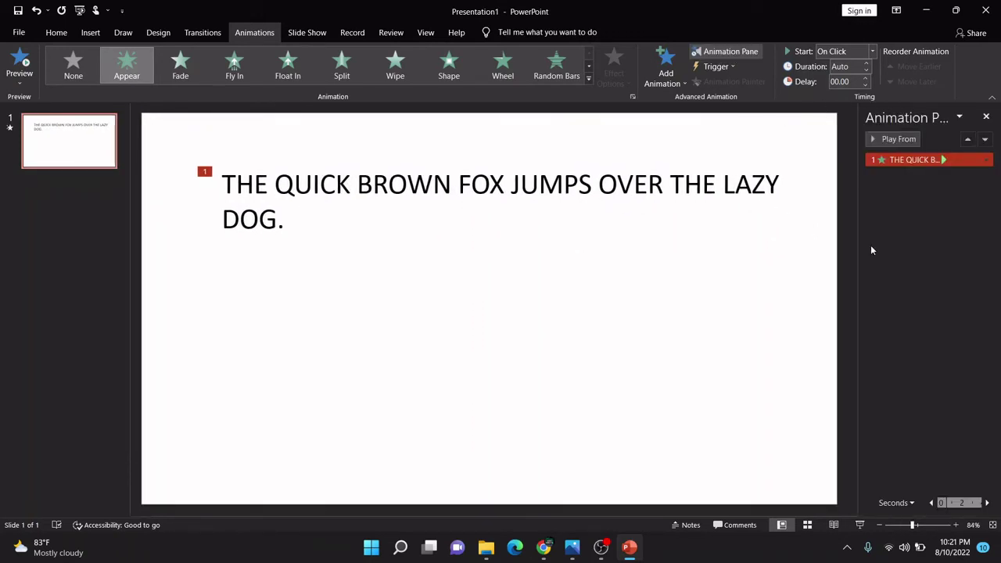
left_click(986, 159)
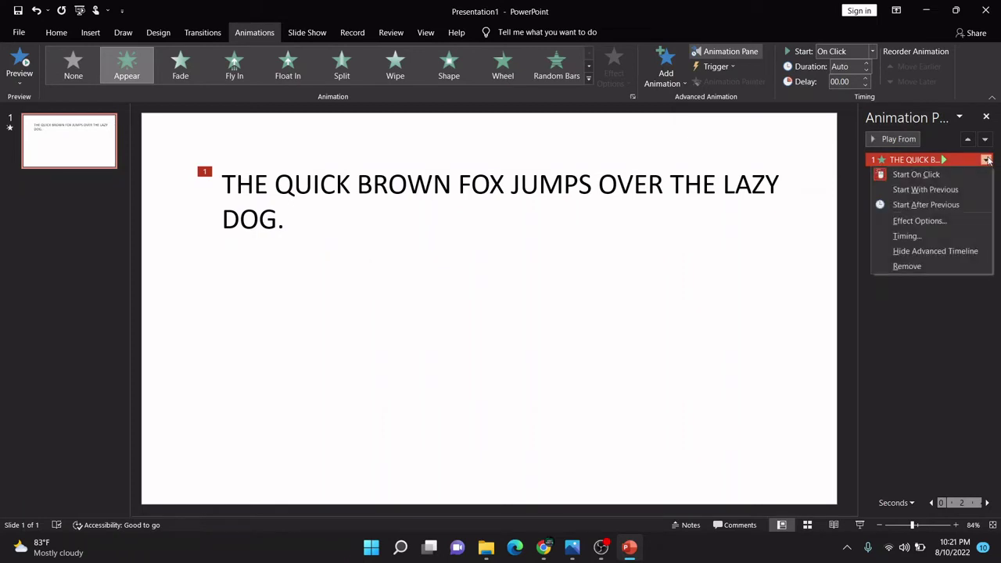
Make the Appear effect animate text by letter with a 0.2-second delay between letters.
left_click(932, 222)
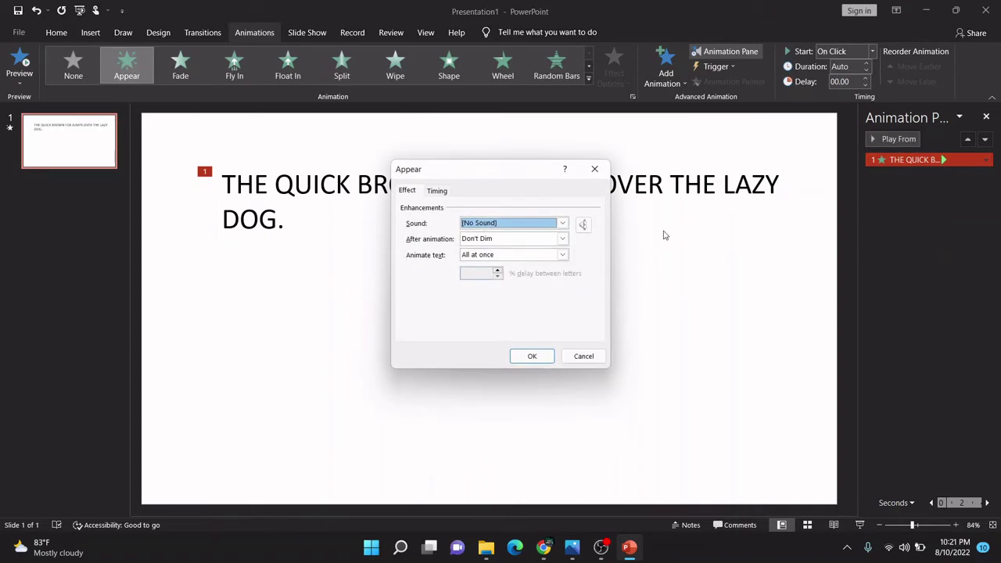
left_click(563, 255)
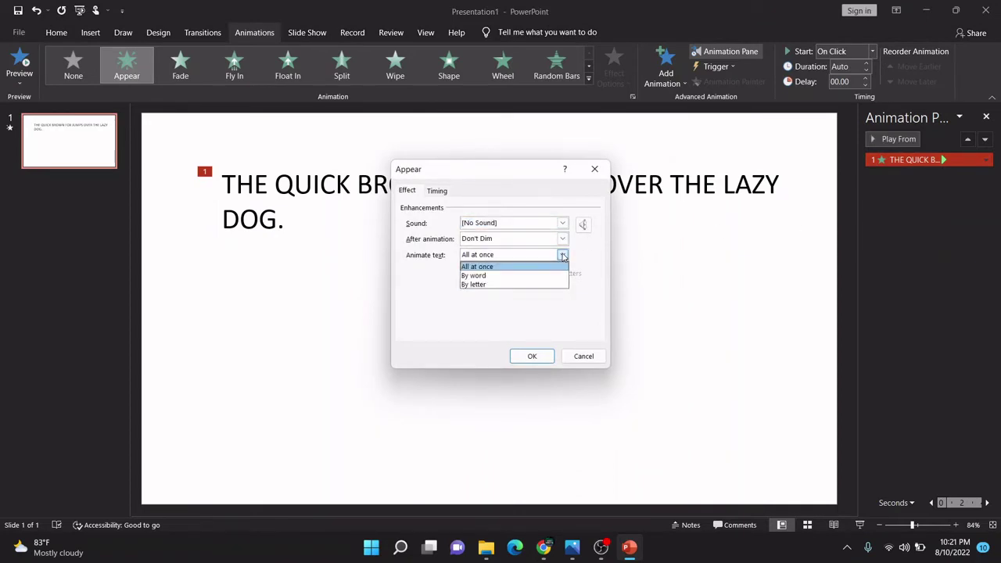
left_click(530, 284)
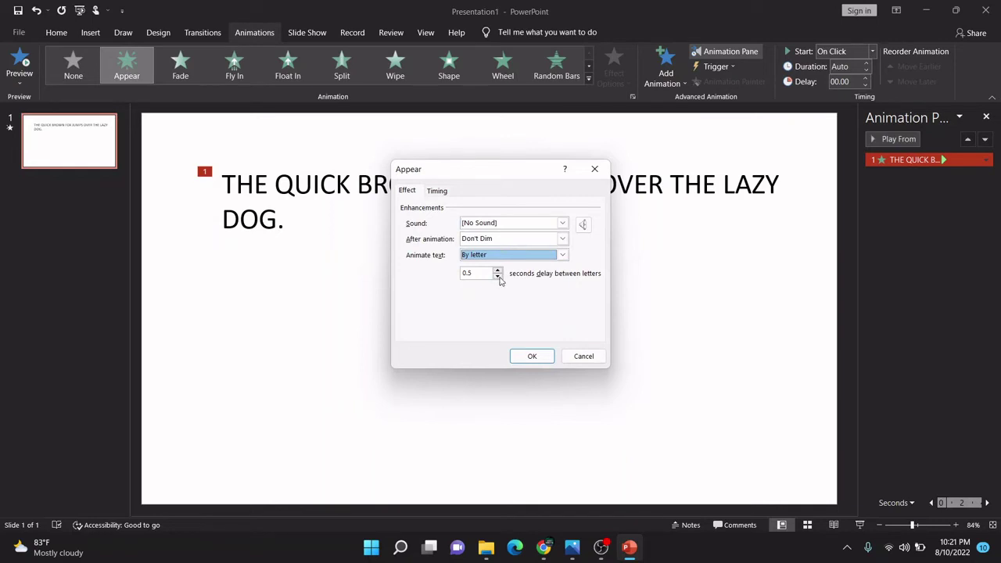
left_click(497, 276)
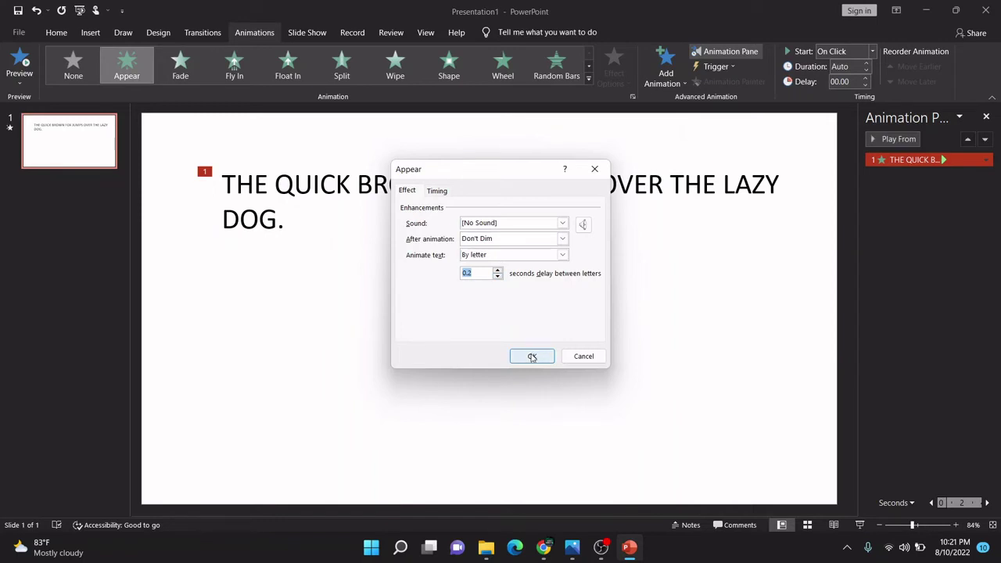
left_click(531, 356)
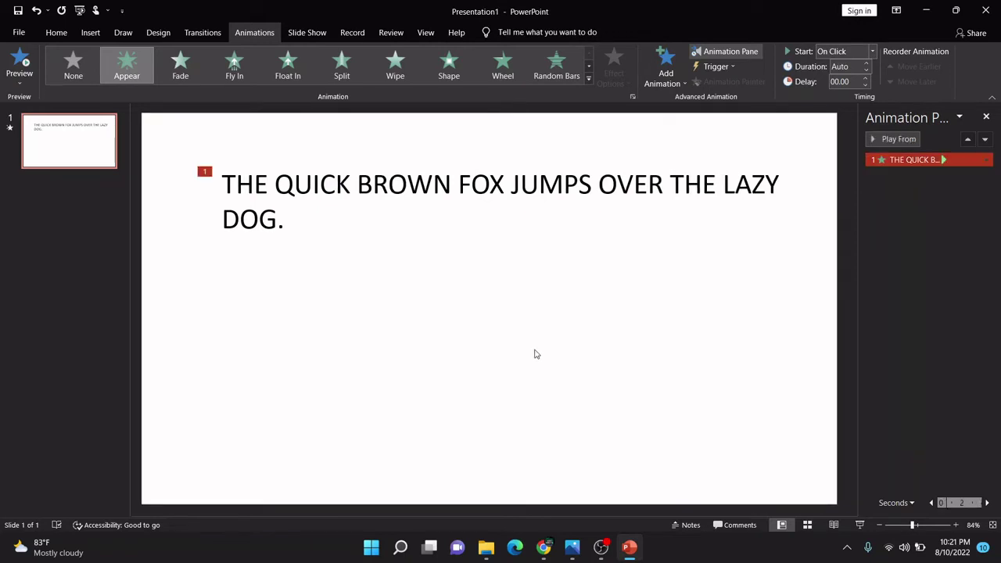
Add the Typewriter sound to the sentence's letter-by-letter Appear effect.
left_click(986, 159)
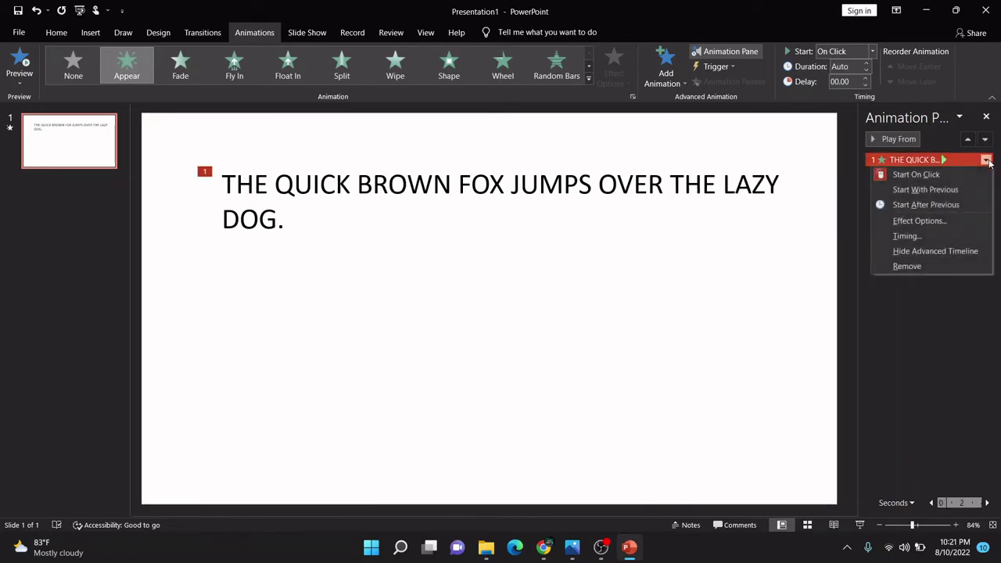
left_click(913, 221)
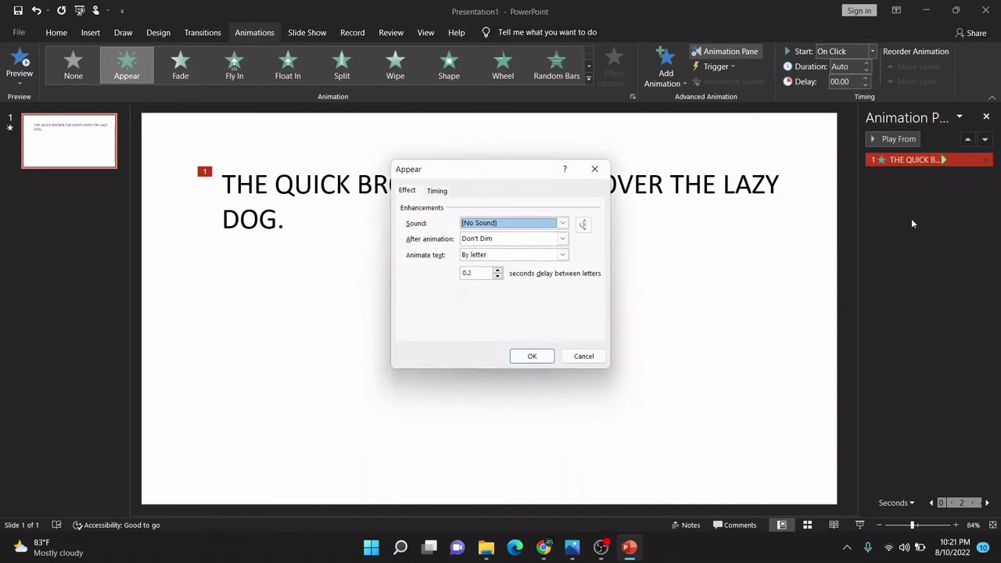
left_click(561, 223)
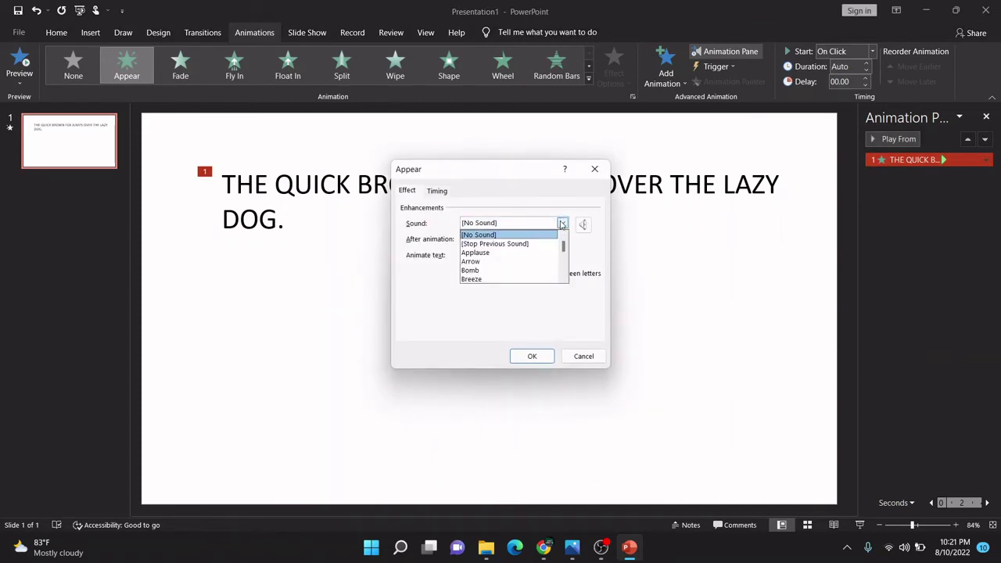
key("t")
key("p")
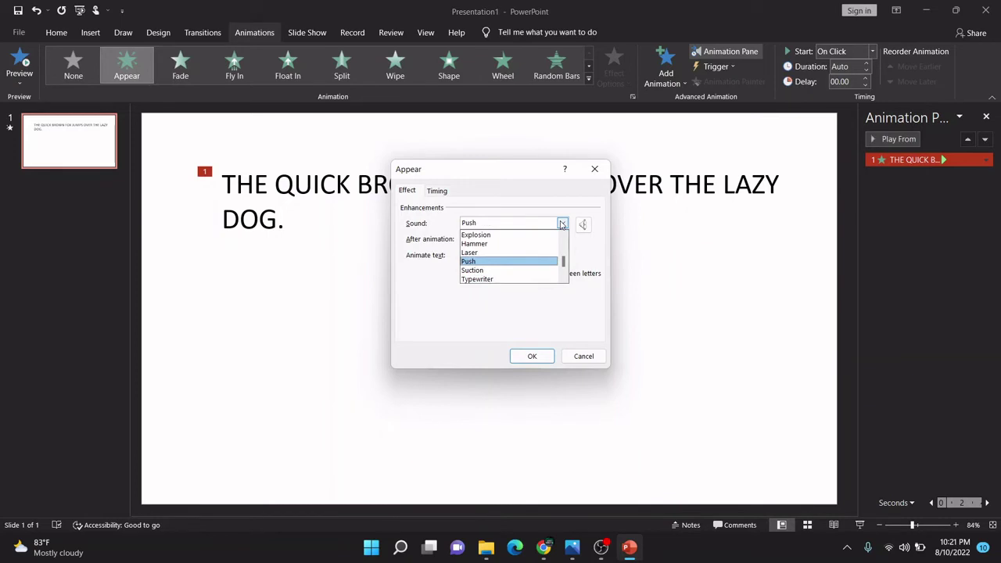
left_click(526, 280)
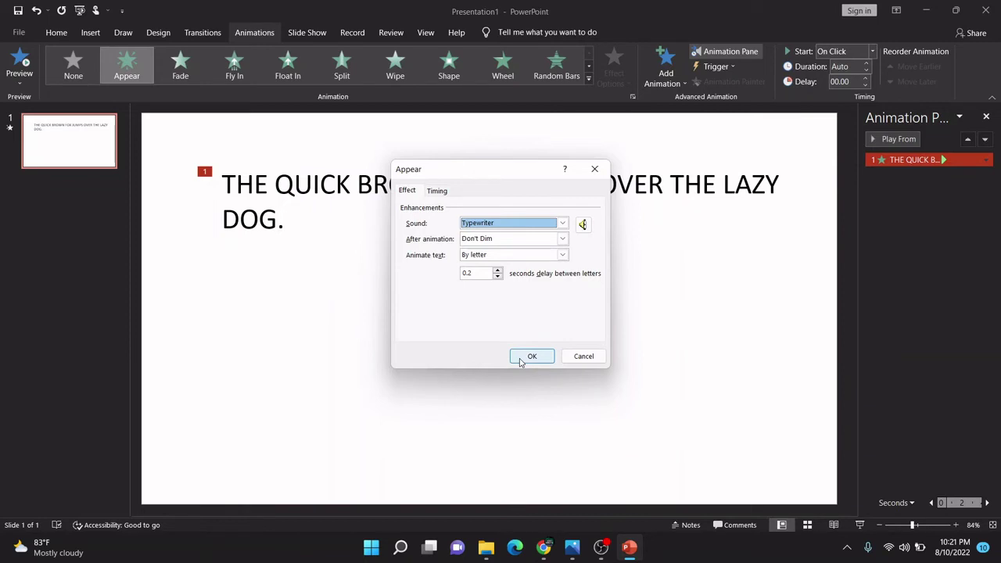
left_click(520, 358)
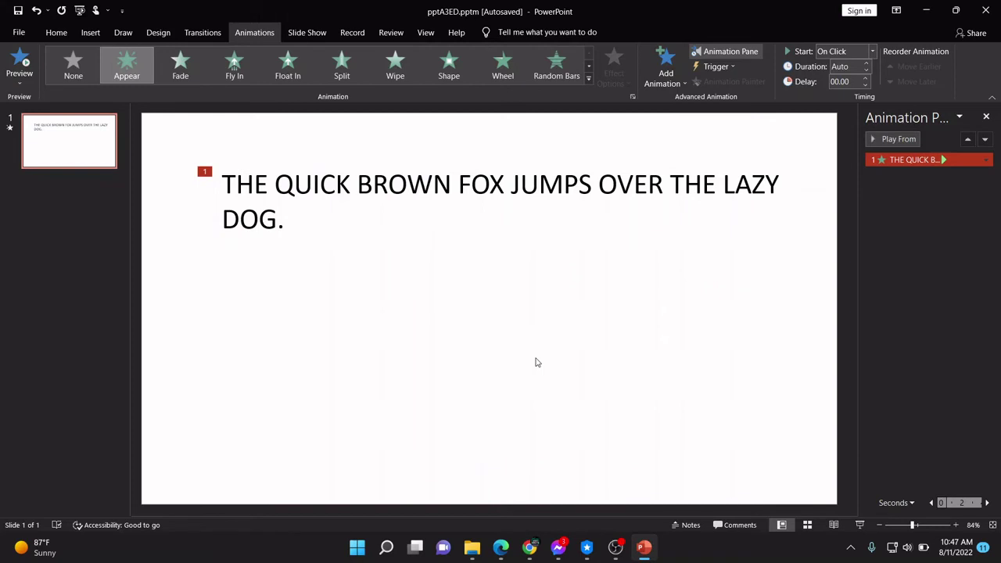
Set up a Save As copy on the Desktop with MPEG-4 Video (*.mp4) as the file type.
left_click(20, 33)
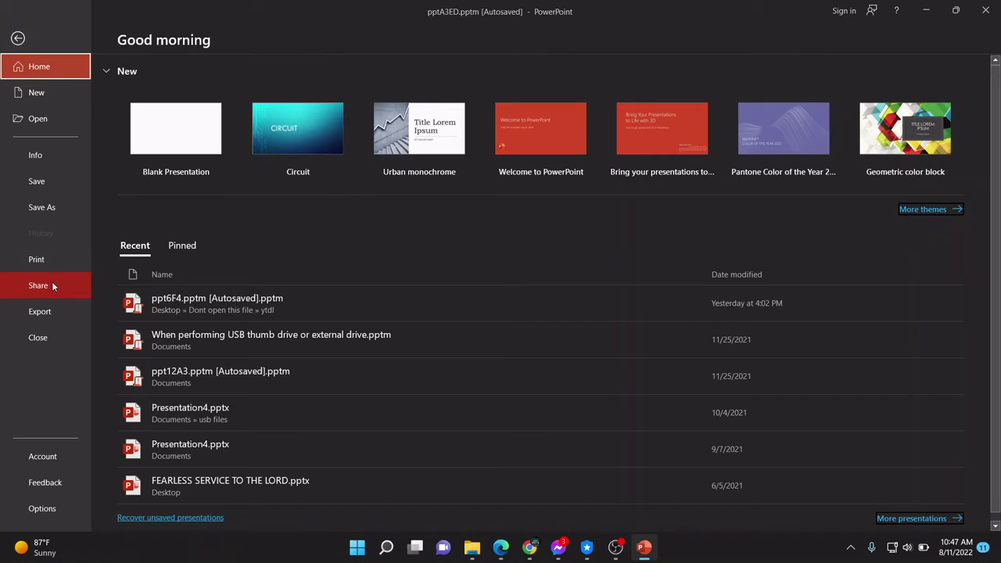
left_click(75, 211)
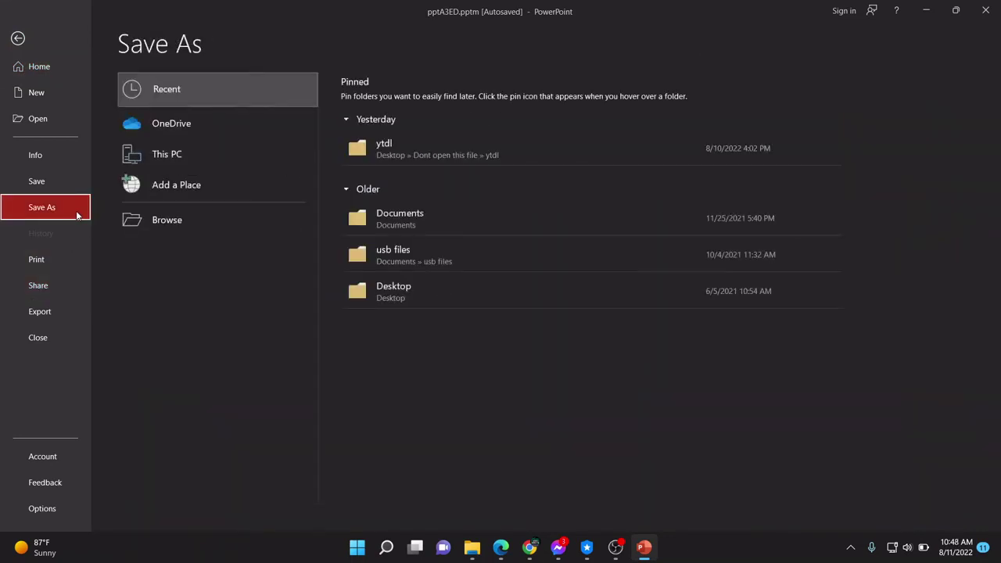
left_click(382, 299)
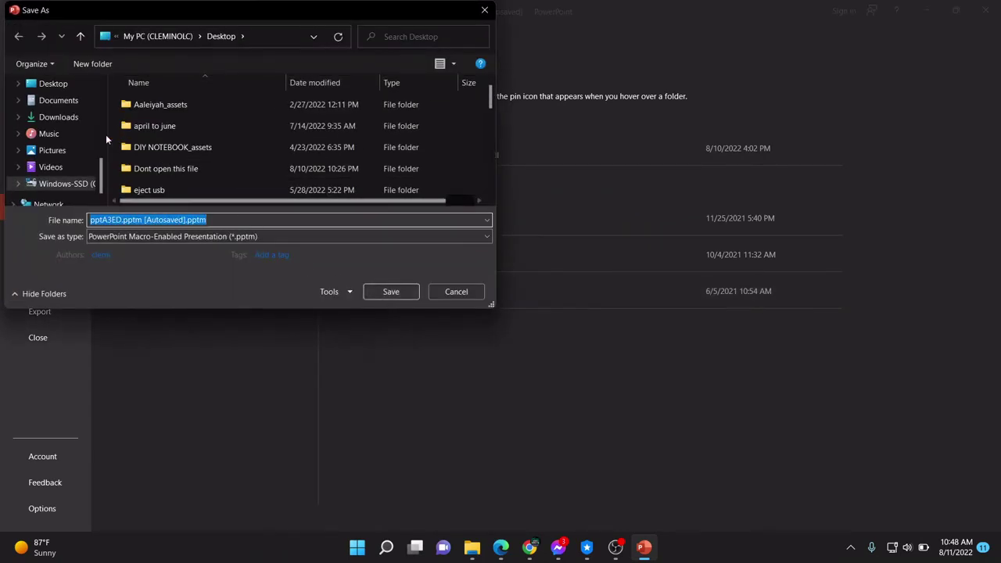
left_click(44, 86)
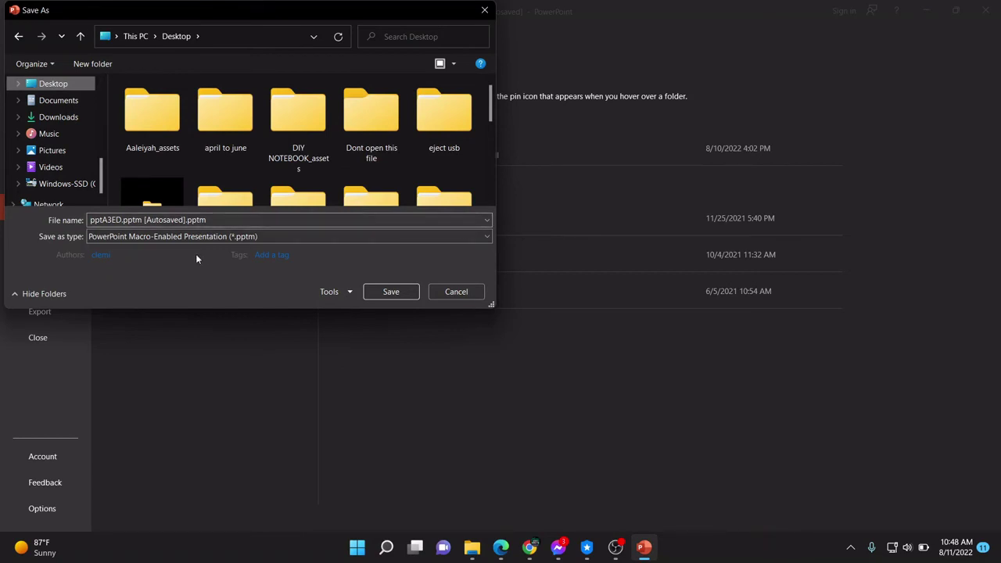
left_click(163, 237)
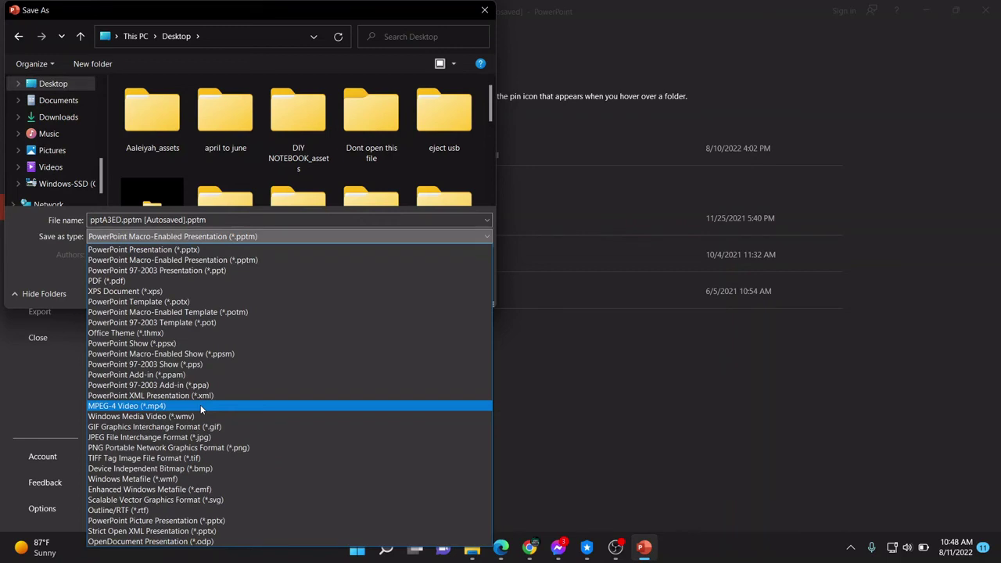
left_click(201, 406)
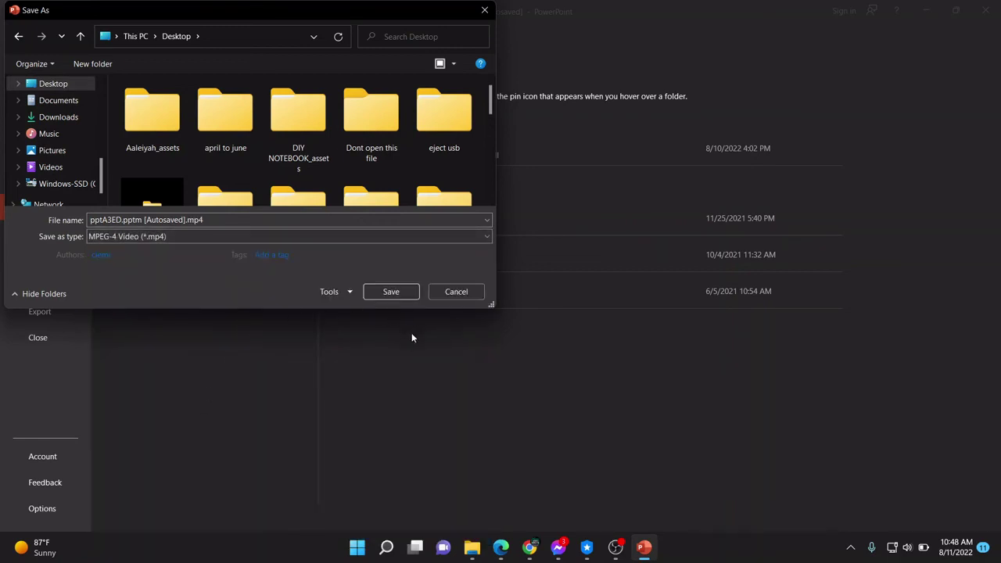
left_click(398, 294)
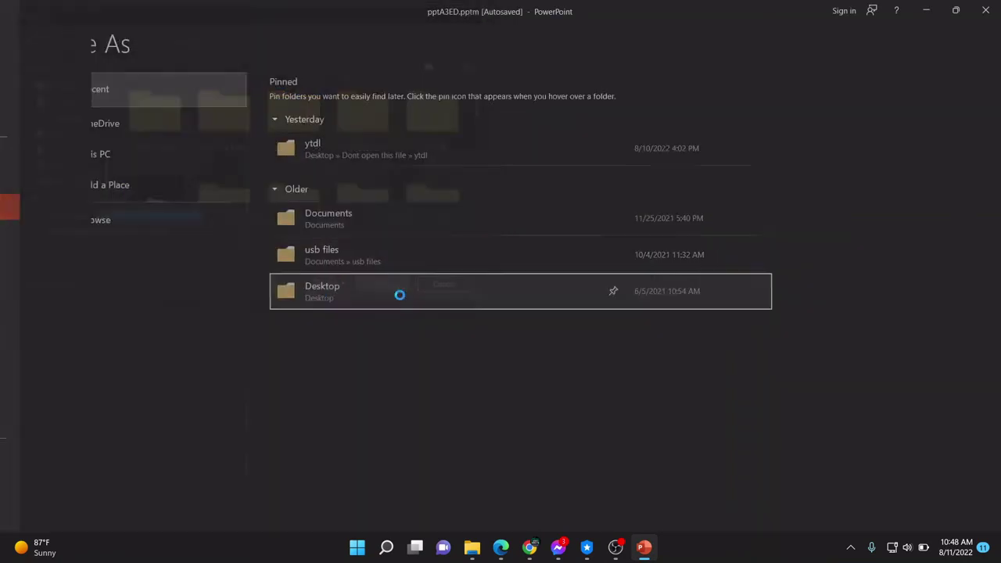